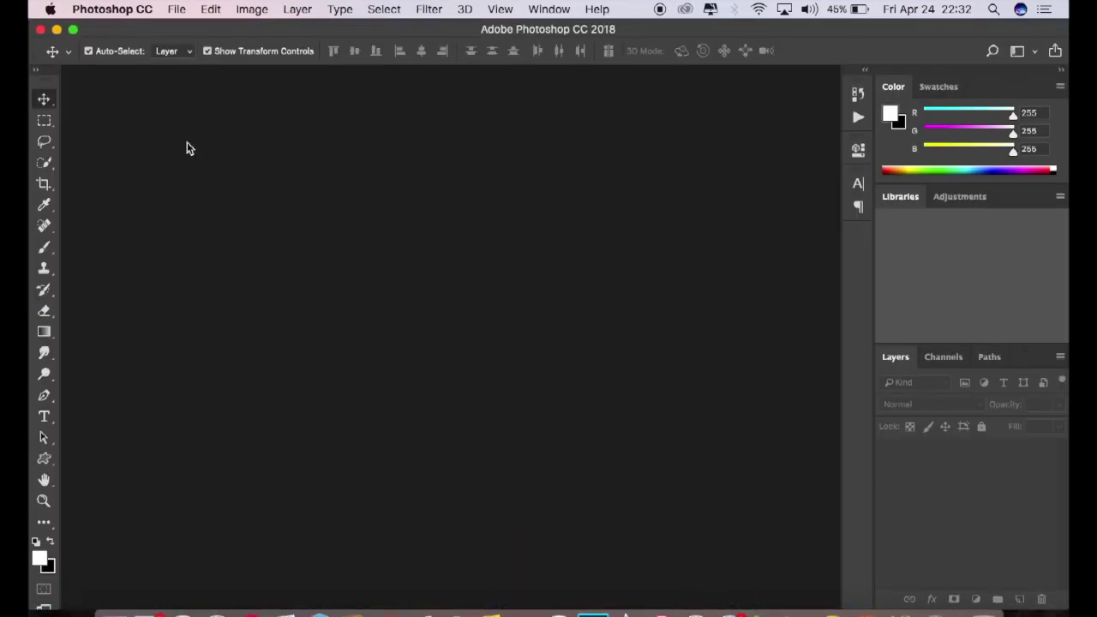
Open the image IMG_0557.jpg from the Desktop folder.
{"action": "left_click", "coordinate": [178, 10]}
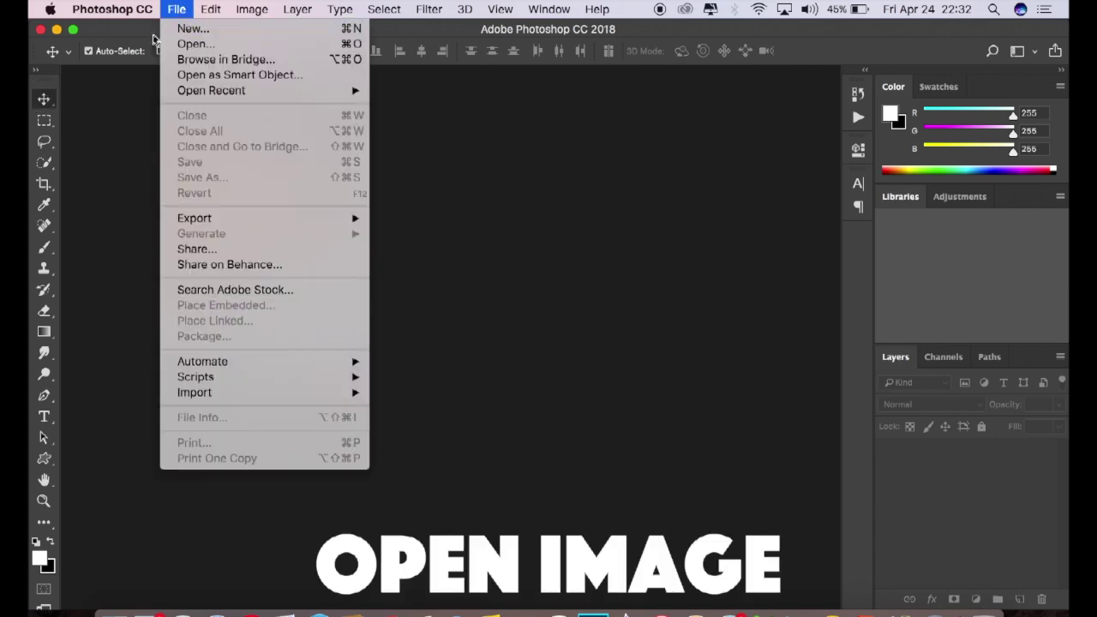
{"action": "left_click", "coordinate": [184, 44]}
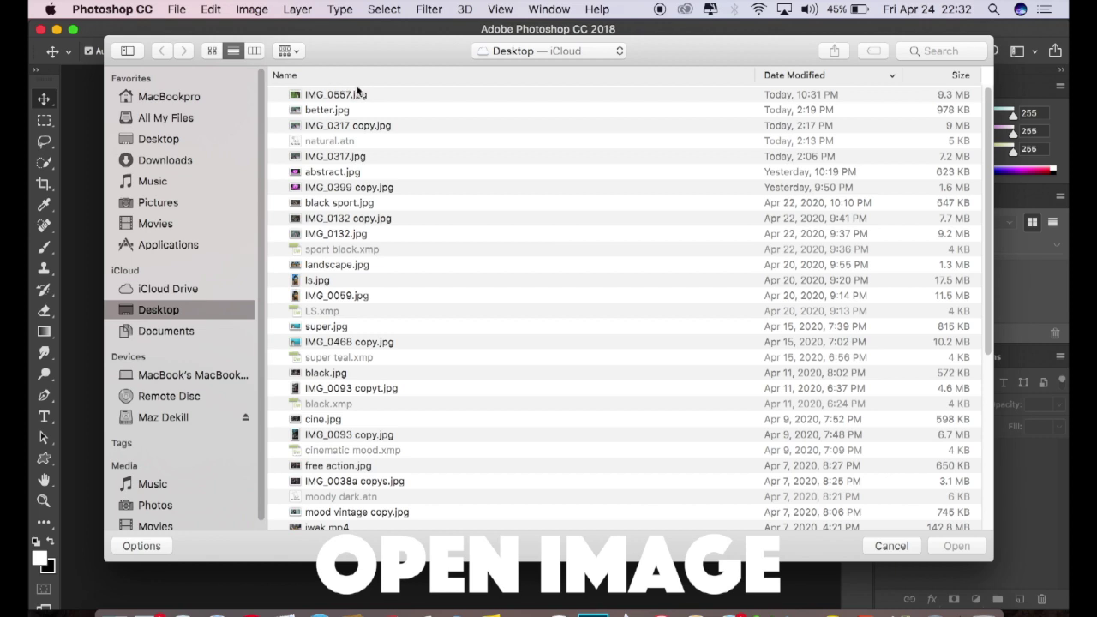
{"action": "left_click", "coordinate": [360, 94]}
{"action": "left_click", "coordinate": [953, 547]}
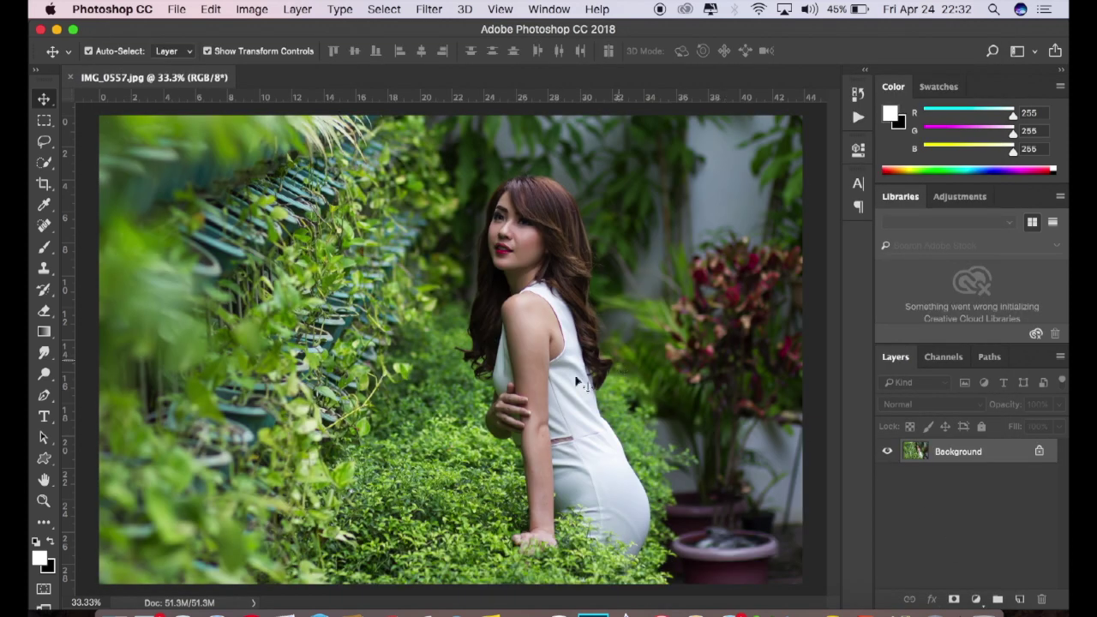
Duplicate the Background layer and open the Camera Raw Filter on the copy.
{"action": "left_click_drag", "start_coordinate": [959, 463], "coordinate": [1021, 599]}
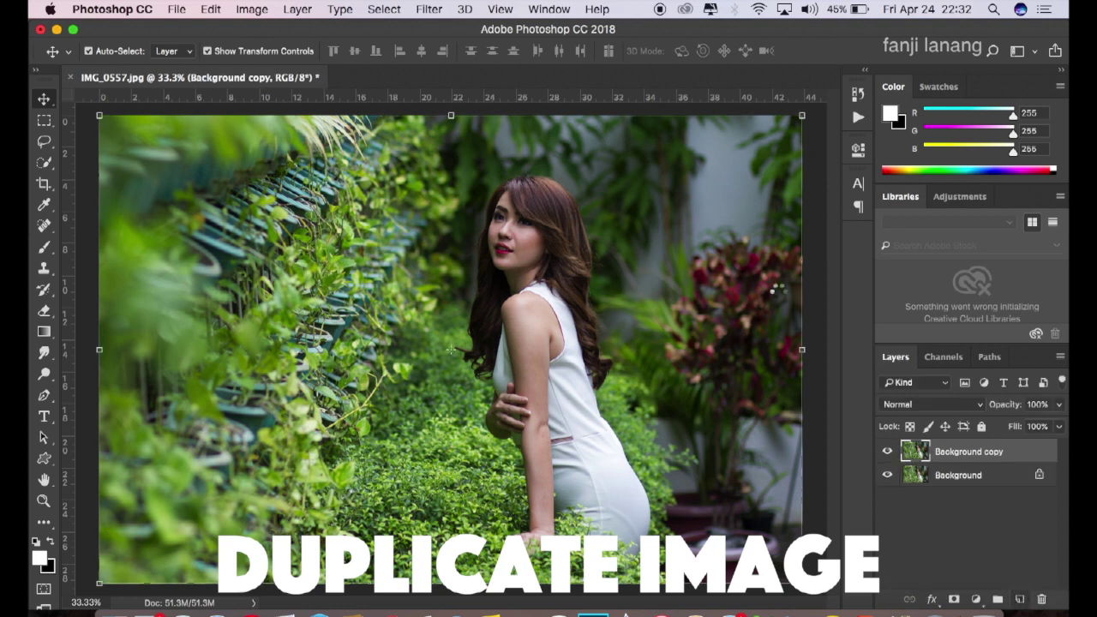
{"action": "left_click", "coordinate": [429, 10]}
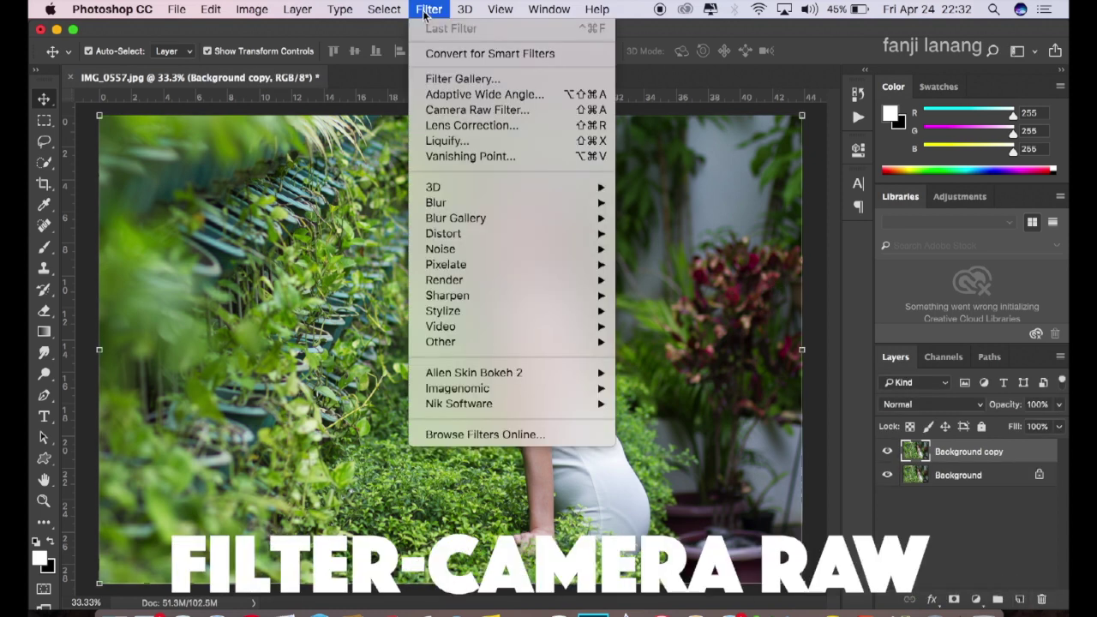
{"action": "left_click", "coordinate": [497, 110]}
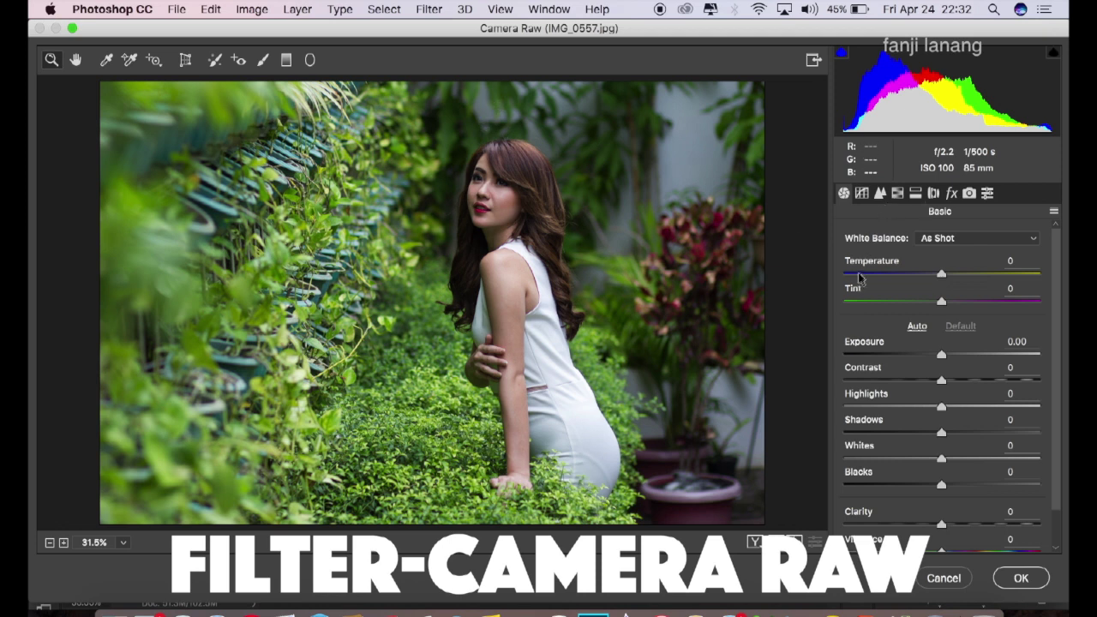
Adjust the basic tones: Contrast +10, Blacks +100, Highlights -20 and Vibrance -15.
{"action": "left_click", "coordinate": [953, 380]}
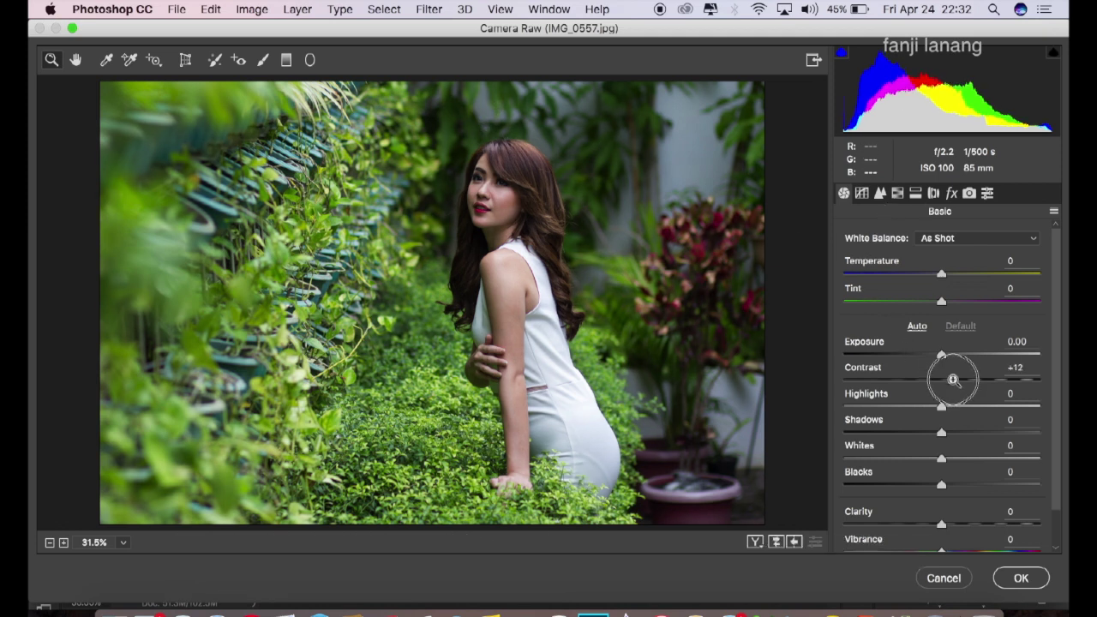
{"action": "left_click_drag", "start_coordinate": [953, 382], "coordinate": [953, 395]}
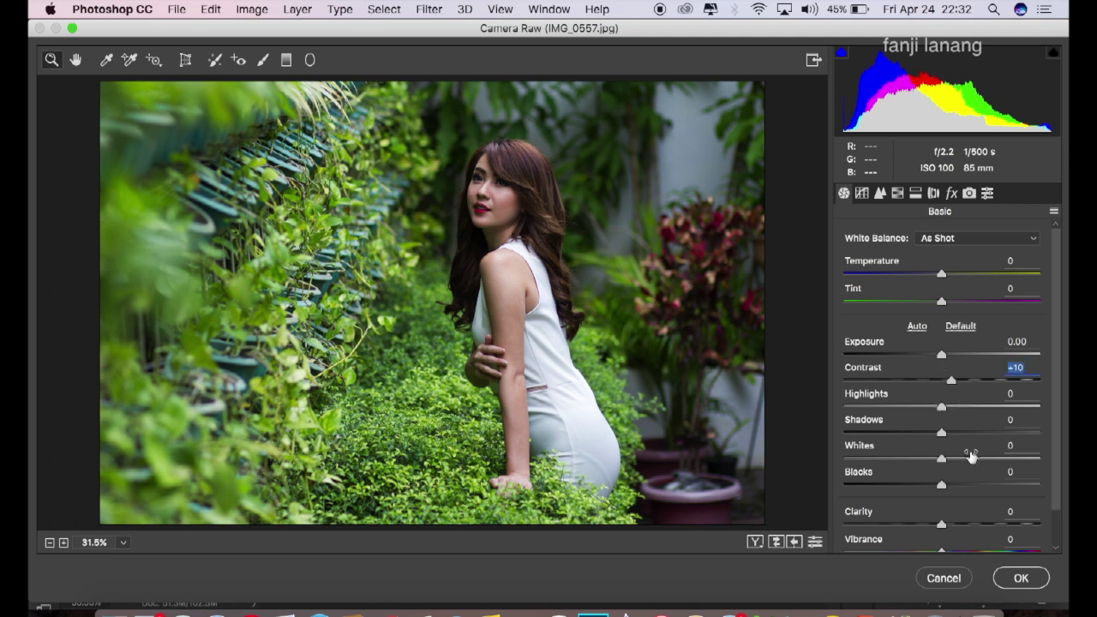
{"action": "left_click", "coordinate": [962, 485]}
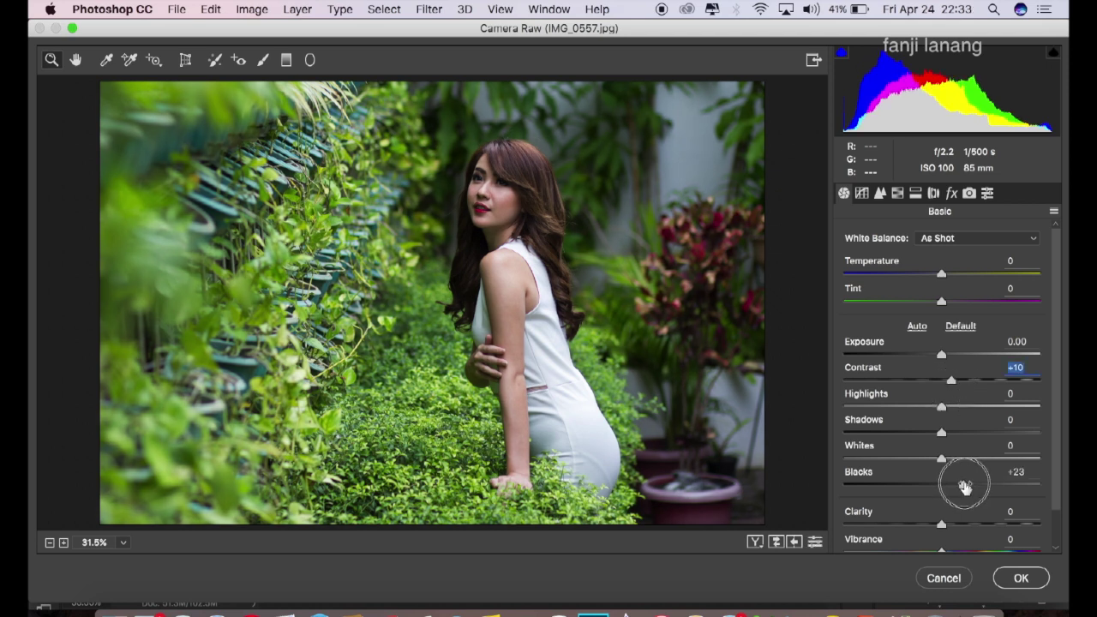
{"action": "left_click_drag", "start_coordinate": [965, 486], "coordinate": [1065, 484]}
{"action": "left_click_drag", "start_coordinate": [942, 407], "coordinate": [922, 417]}
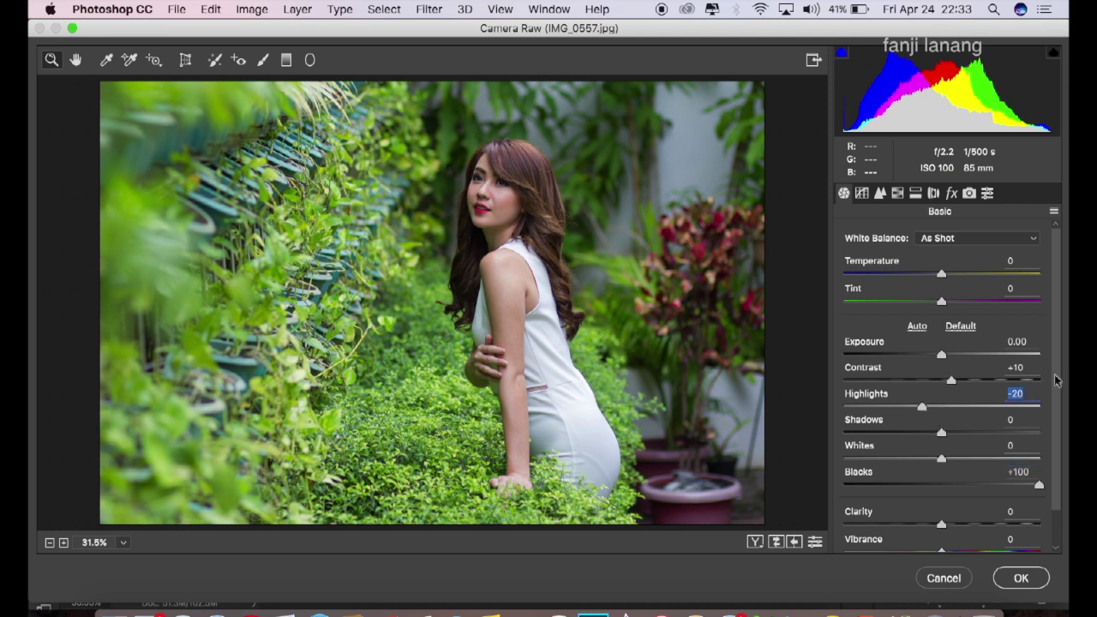
{"action": "scroll", "coordinate": [1057, 364], "scroll_direction": "down", "scroll_amount": 2}
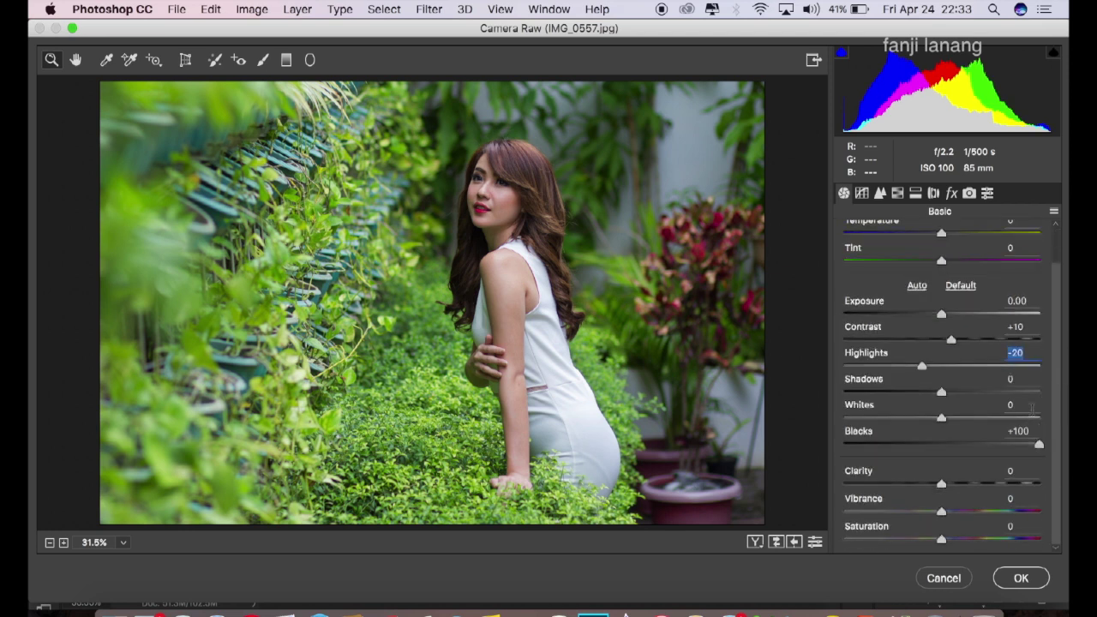
{"action": "left_click_drag", "start_coordinate": [941, 512], "coordinate": [927, 514]}
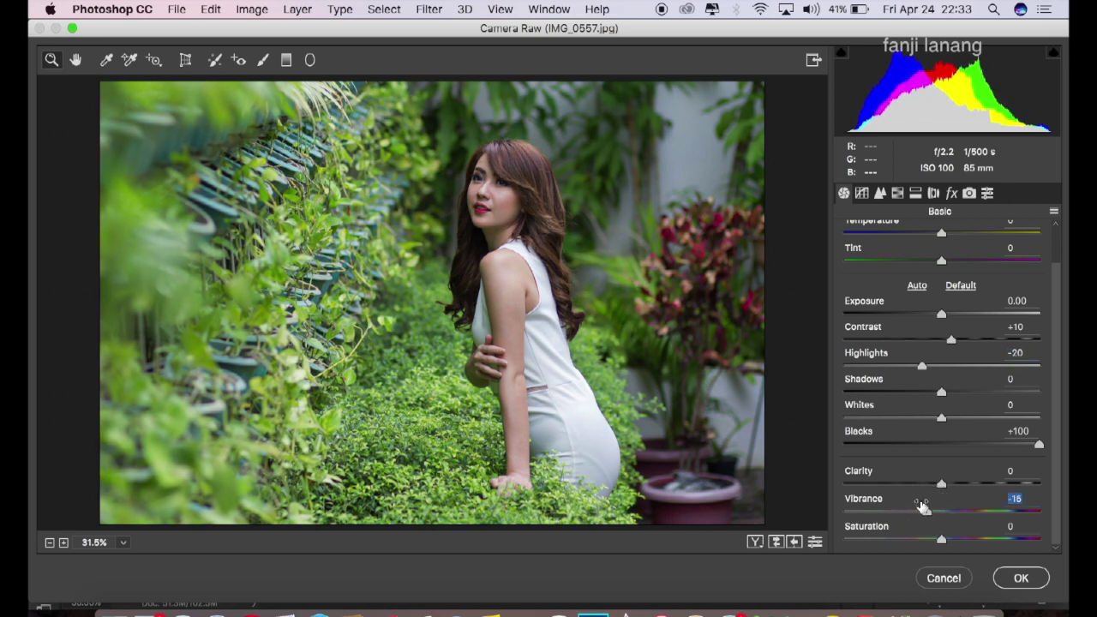
Shape the RGB point tone curve into an S with points at input 66, output 53 and input 194, output 203.
{"action": "left_click", "coordinate": [861, 194]}
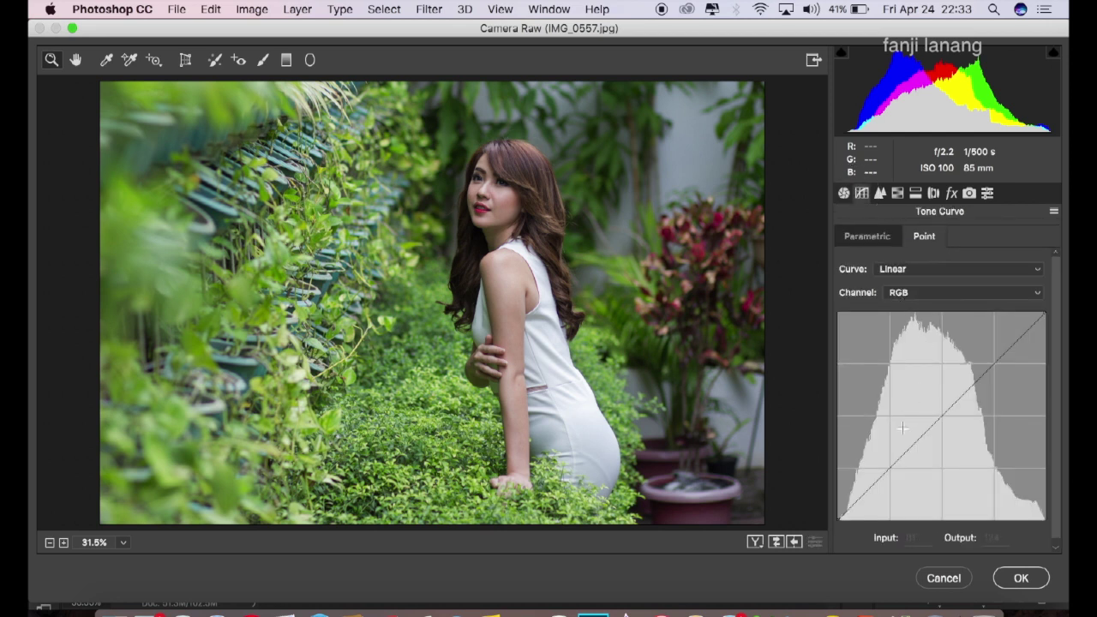
{"action": "left_click_drag", "start_coordinate": [892, 470], "coordinate": [892, 479]}
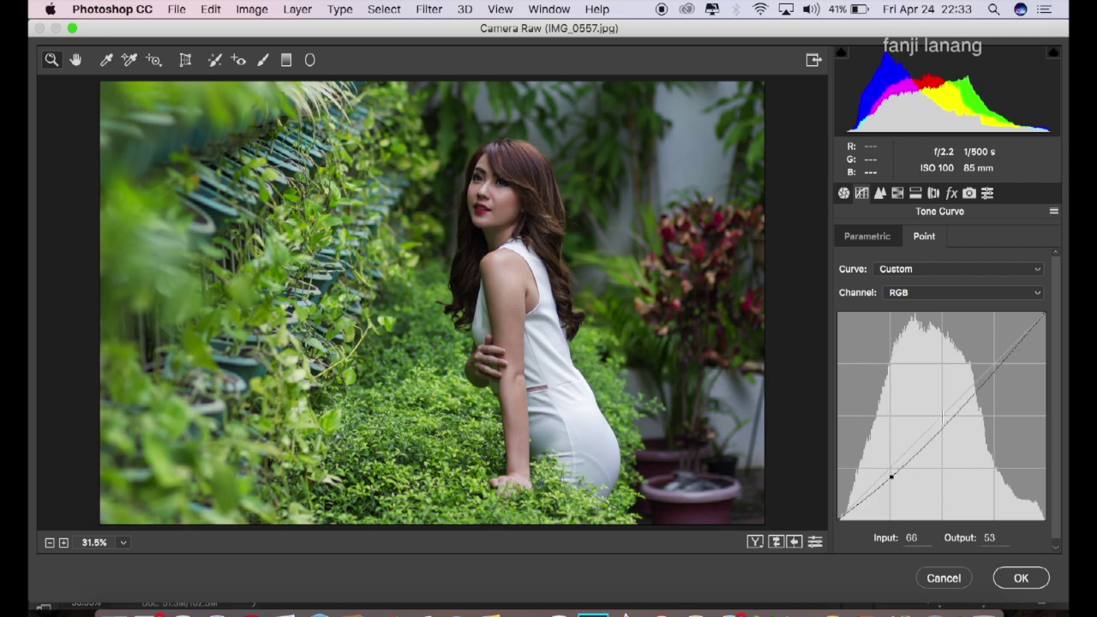
{"action": "left_click_drag", "start_coordinate": [991, 377], "coordinate": [995, 354]}
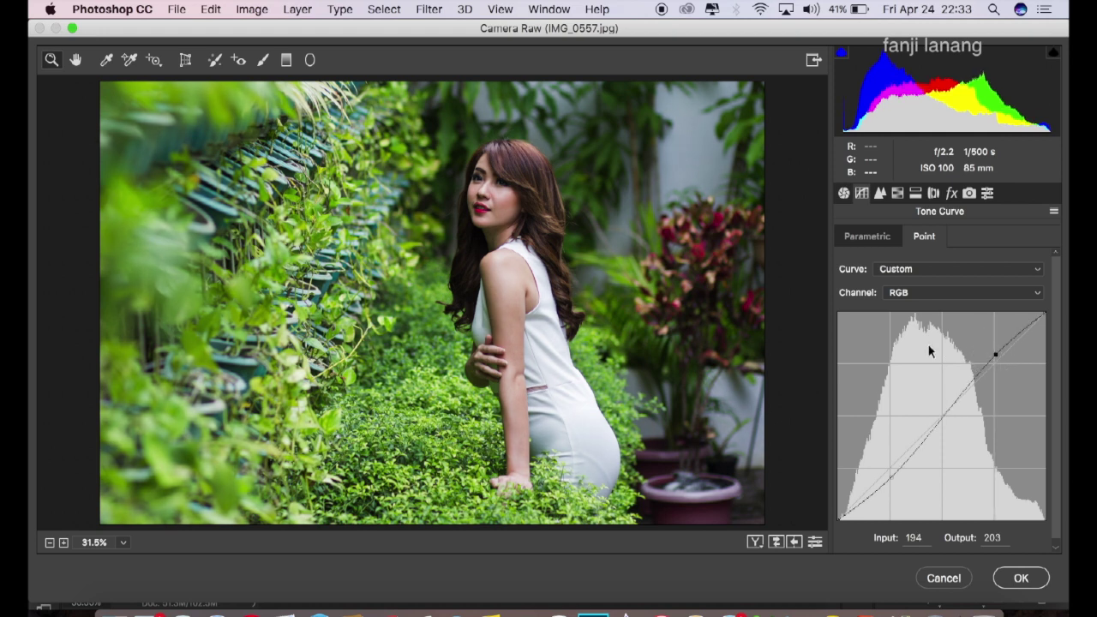
Shift the foliage colours in the HSL hue adjustments, with Yellows at -28 and Greens at -100.
{"action": "left_click", "coordinate": [879, 193]}
{"action": "left_click", "coordinate": [898, 193]}
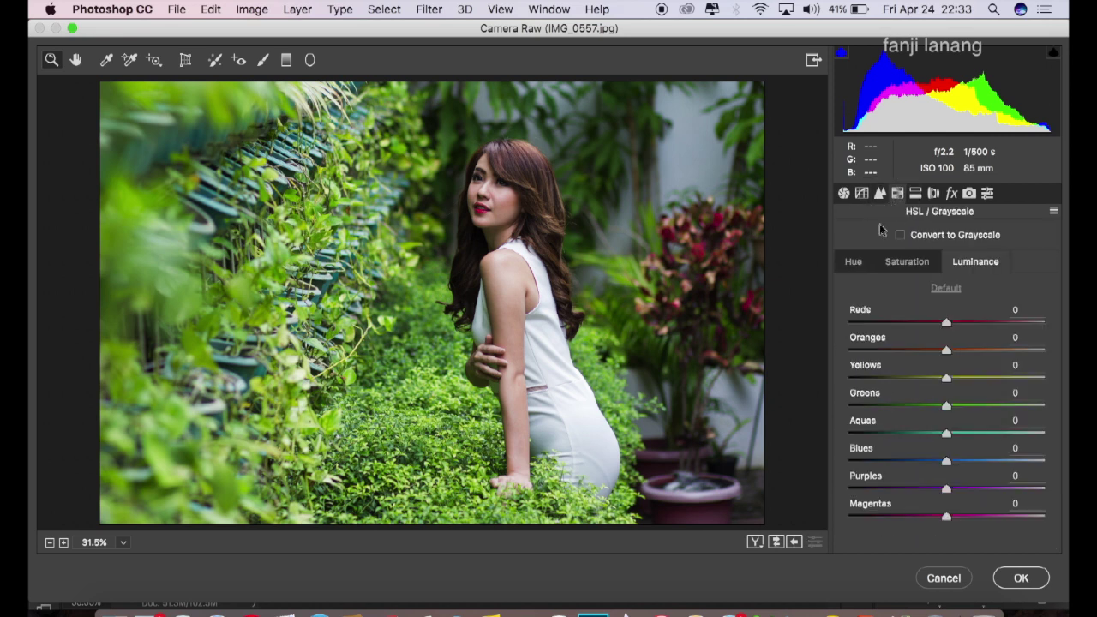
{"action": "left_click", "coordinate": [857, 262]}
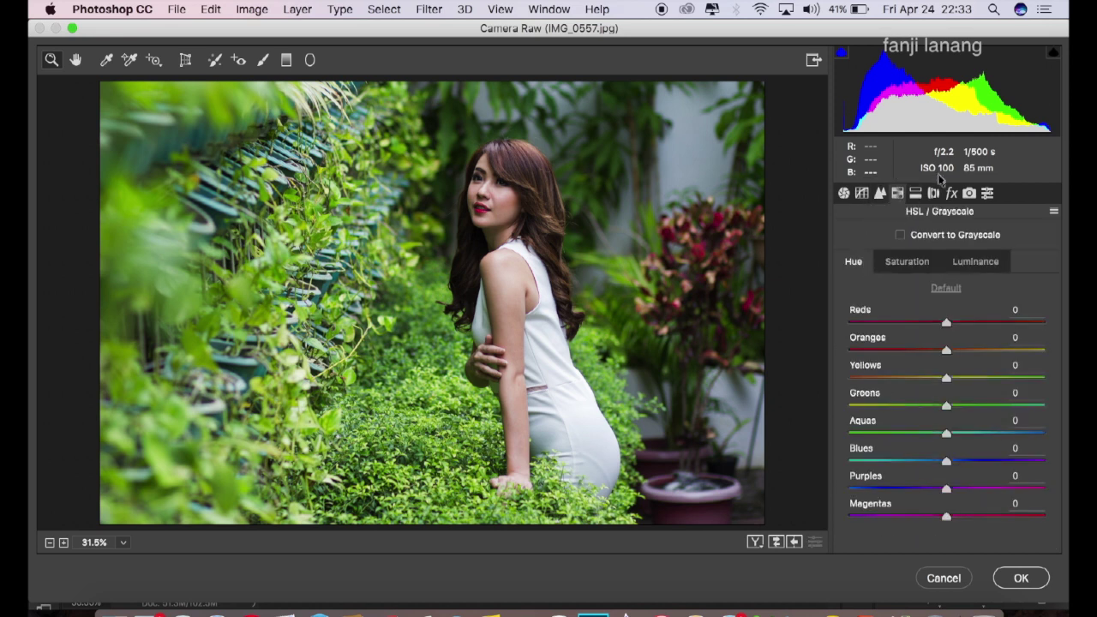
{"action": "left_click", "coordinate": [918, 378]}
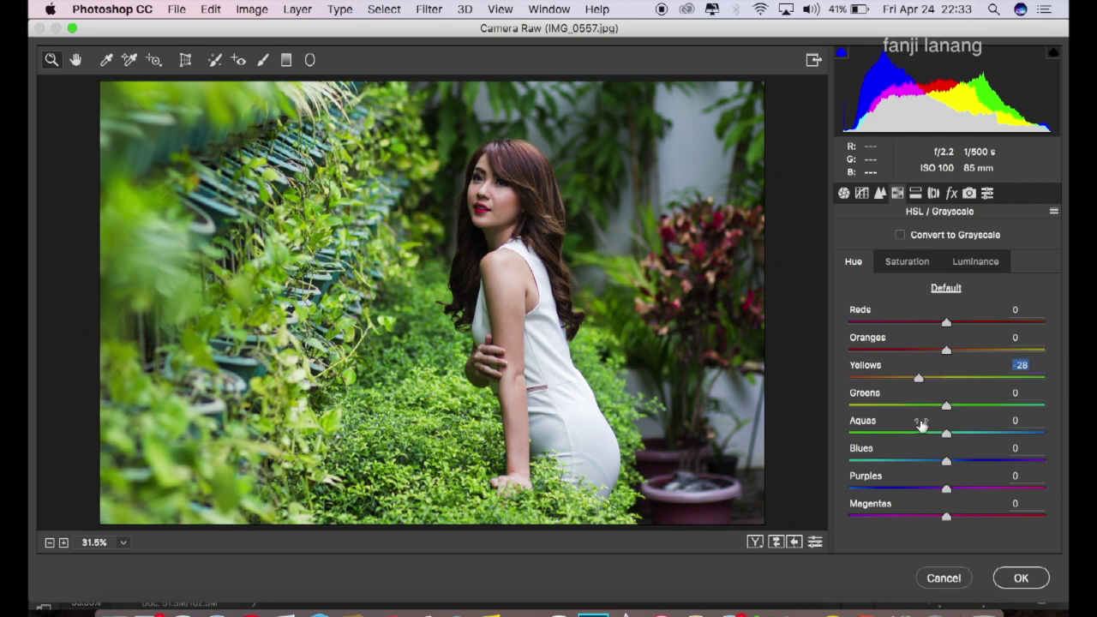
{"action": "left_click_drag", "start_coordinate": [932, 408], "coordinate": [840, 417]}
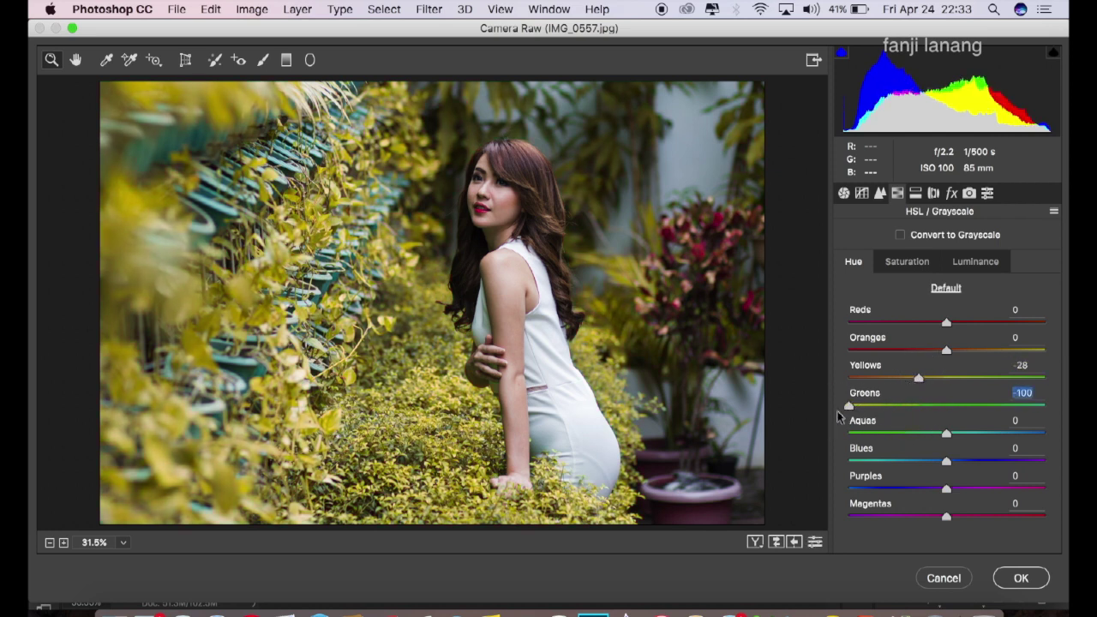
Set HSL saturation to Yellows -23, Greens -75, Aquas -100 and Blues -100, and luminance to Yellows -3 and Greens -15.
{"action": "left_click", "coordinate": [895, 266]}
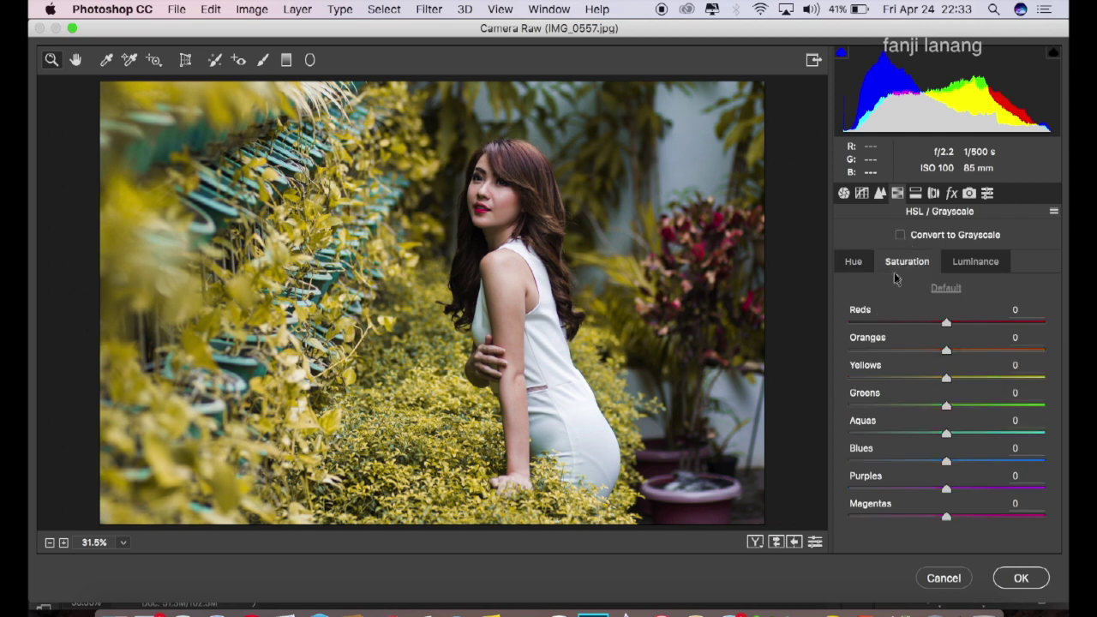
{"action": "left_click", "coordinate": [922, 379]}
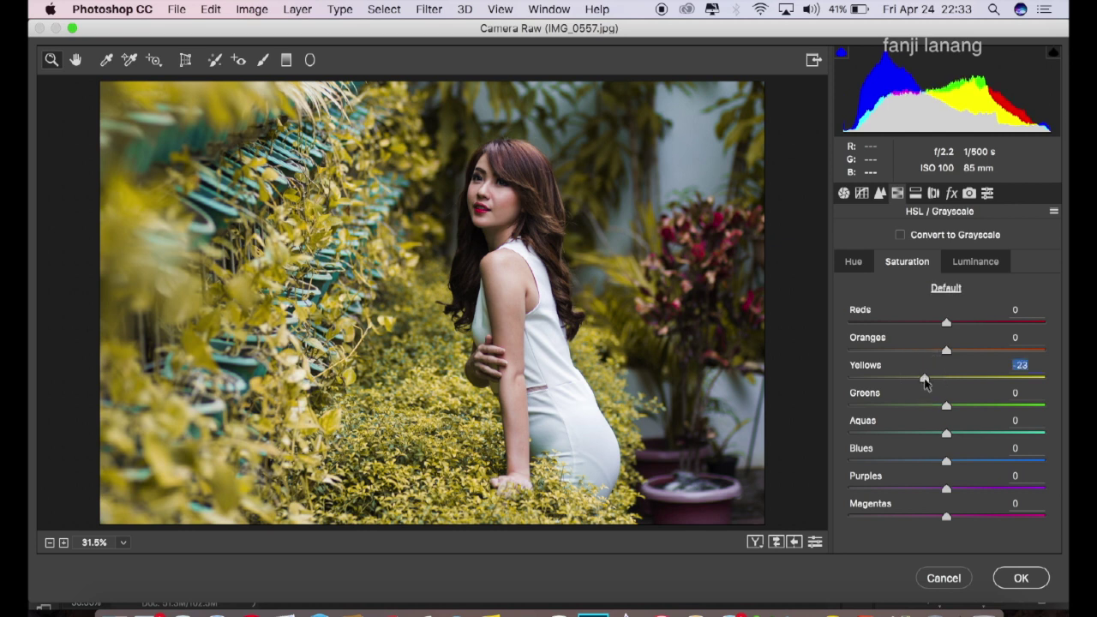
{"action": "left_click", "coordinate": [891, 407]}
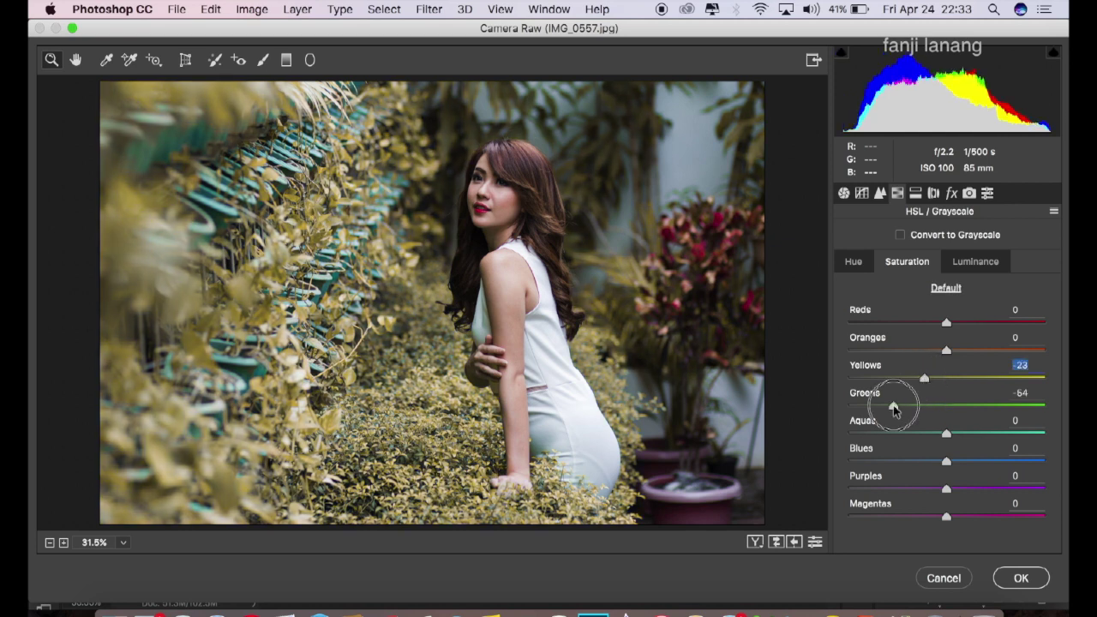
{"action": "left_click_drag", "start_coordinate": [888, 410], "coordinate": [826, 468]}
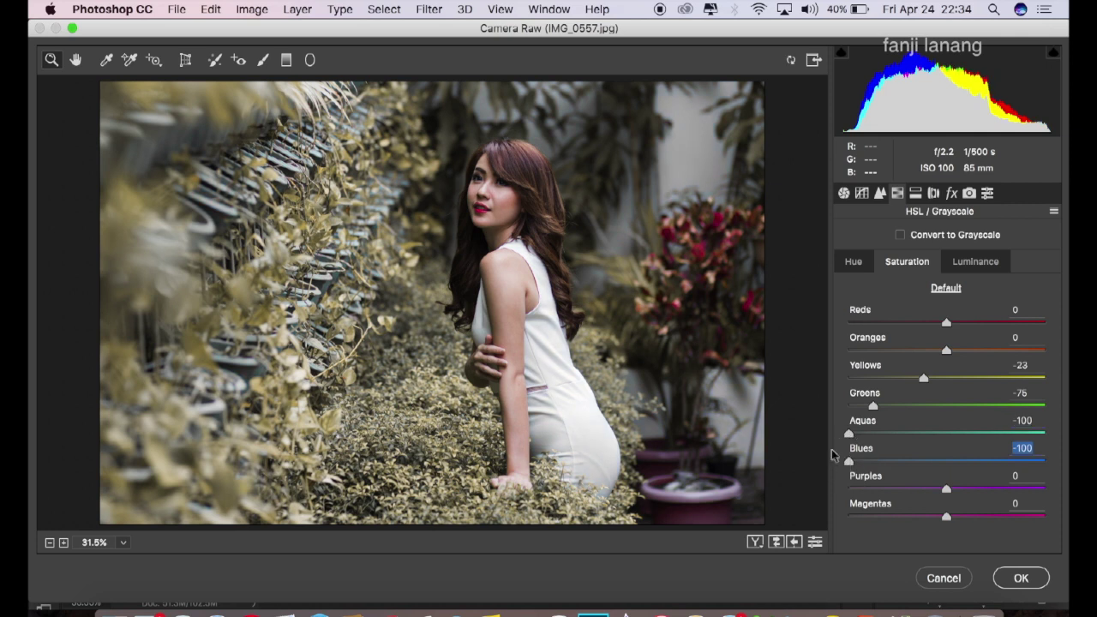
{"action": "left_click", "coordinate": [981, 261]}
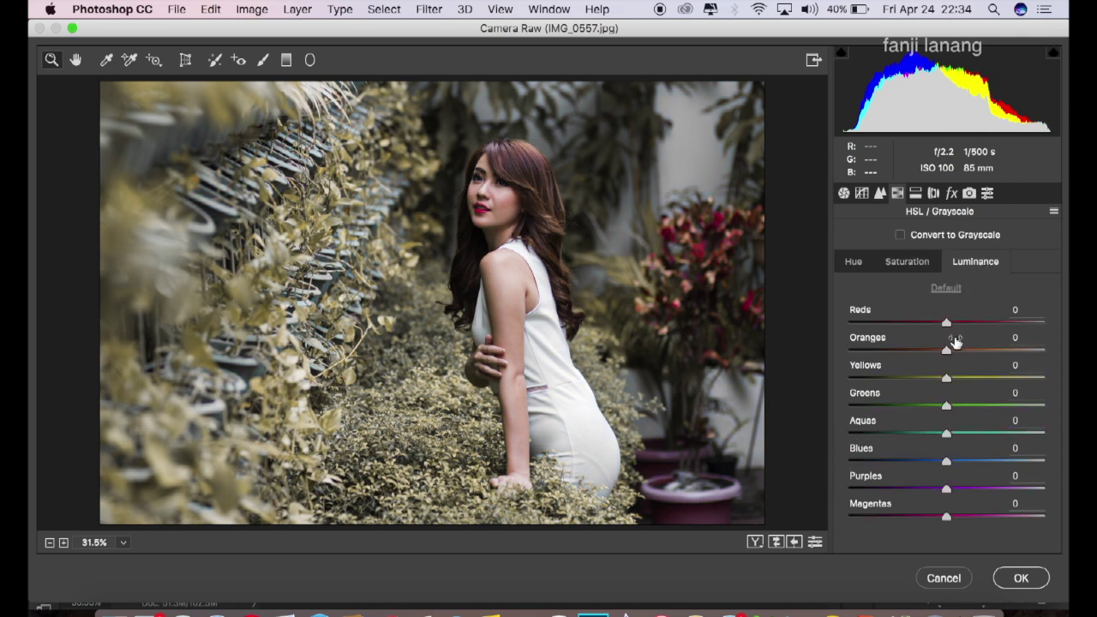
{"action": "left_click_drag", "start_coordinate": [946, 381], "coordinate": [935, 411]}
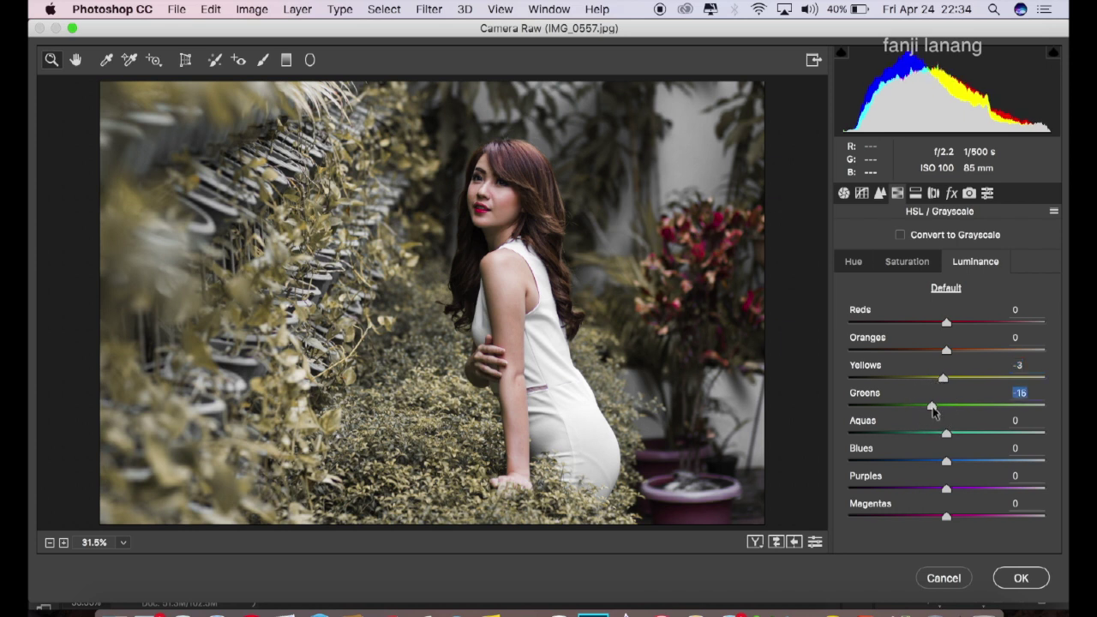
Tint the highlights with Split Toning at hue 198 and saturation 15.
{"action": "left_click", "coordinate": [915, 192]}
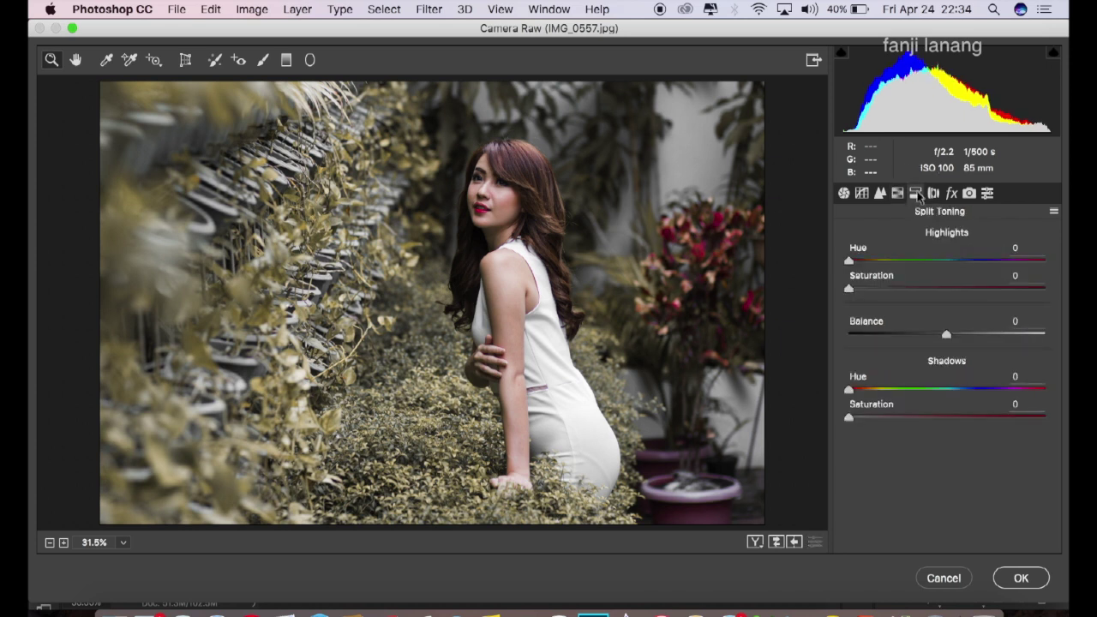
{"action": "left_click_drag", "start_coordinate": [955, 261], "coordinate": [956, 263]}
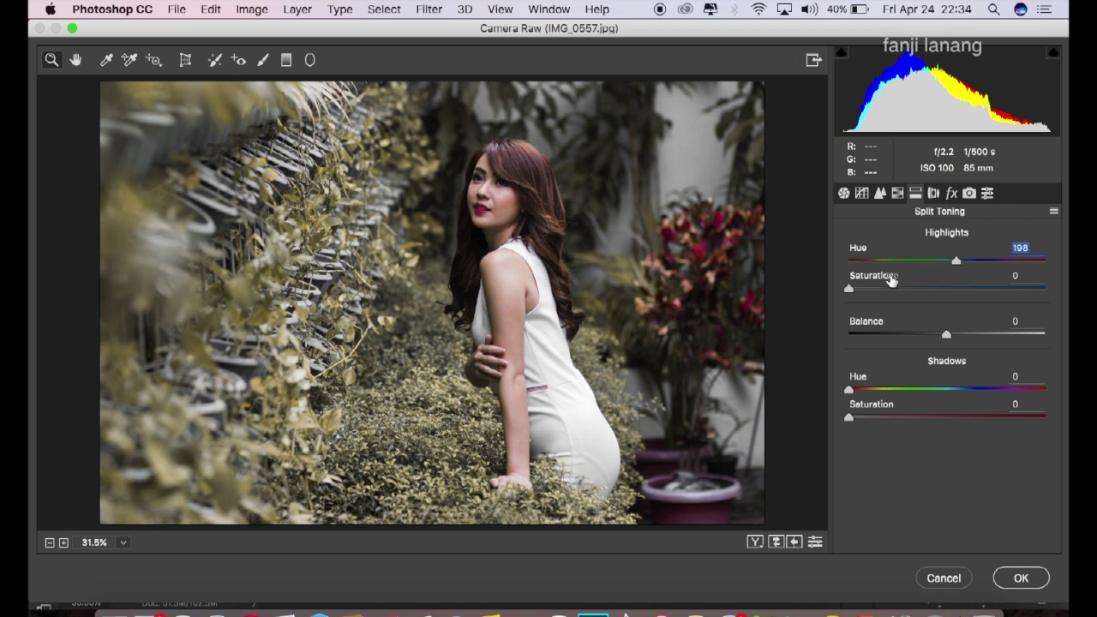
{"action": "left_click_drag", "start_coordinate": [876, 290], "coordinate": [879, 293]}
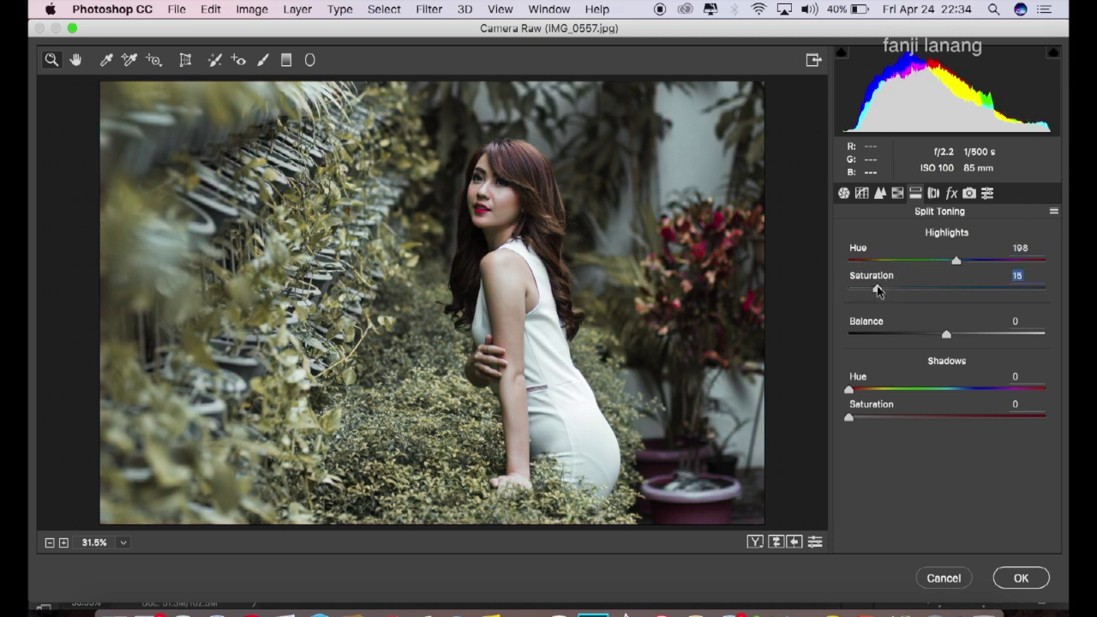
Darken the photo's edges with lens vignetting at amount -65 and midpoint 13.
{"action": "left_click", "coordinate": [933, 196]}
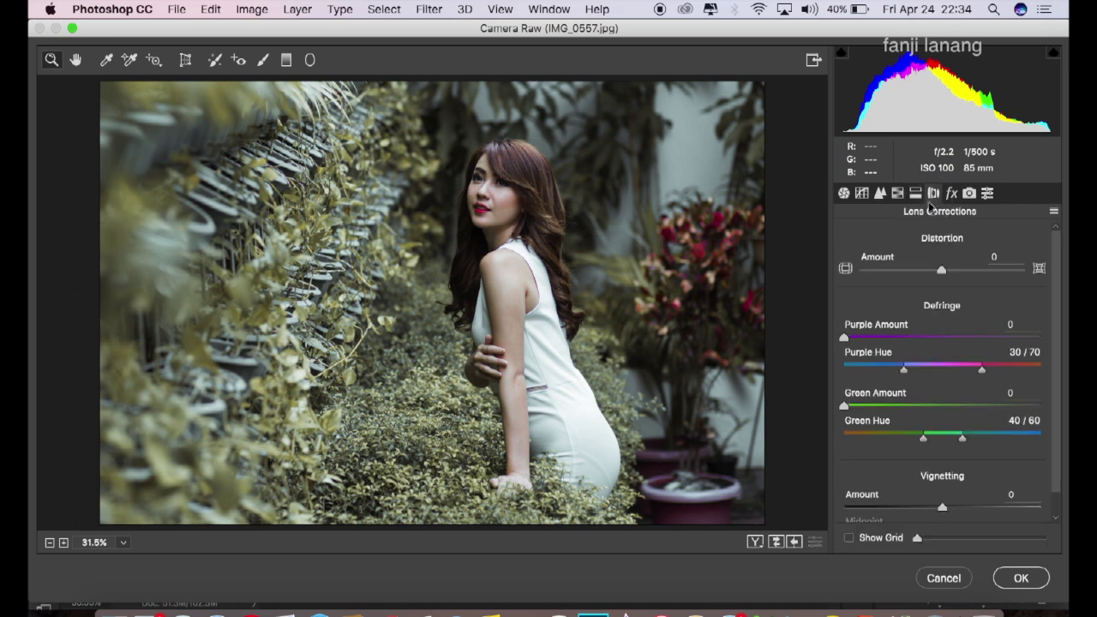
{"action": "scroll", "coordinate": [1046, 392], "scroll_direction": "down", "scroll_amount": 2}
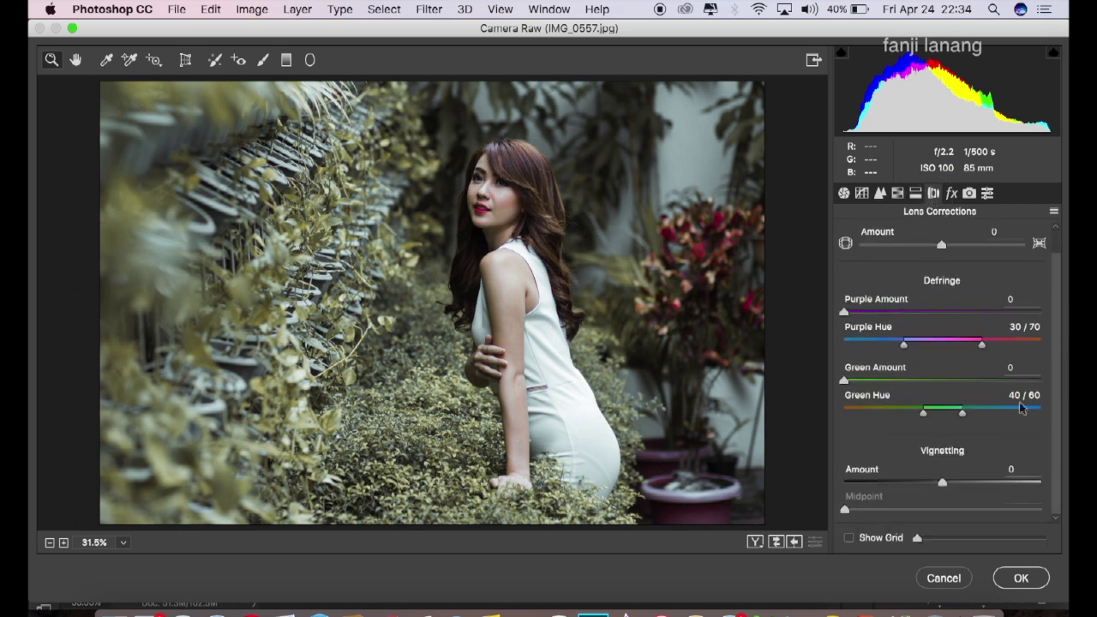
{"action": "left_click_drag", "start_coordinate": [890, 486], "coordinate": [879, 484]}
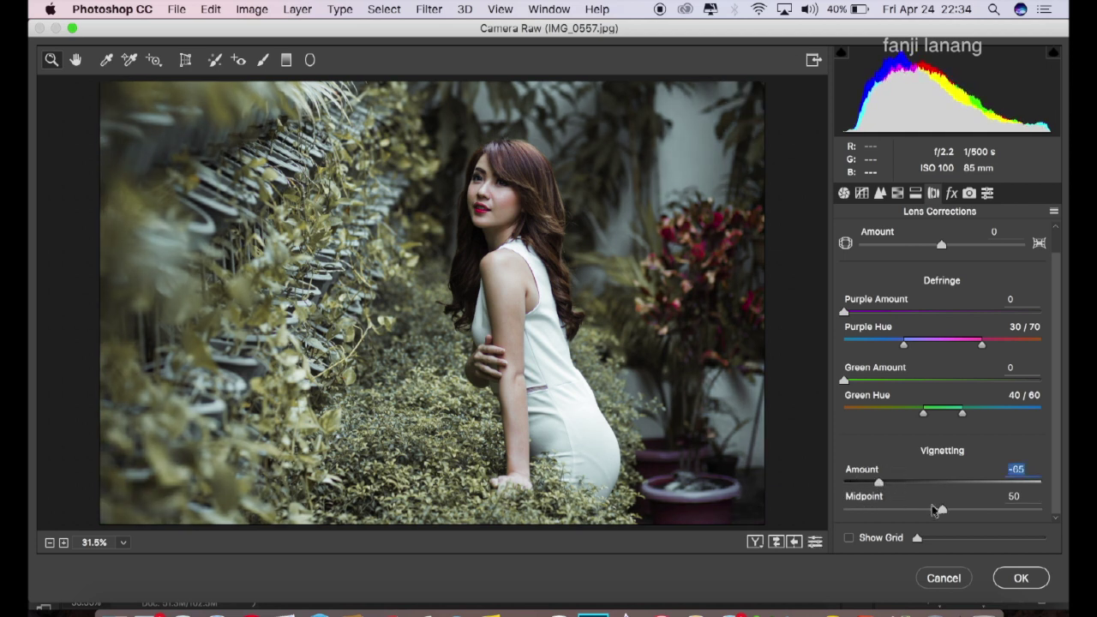
{"action": "left_click_drag", "start_coordinate": [941, 512], "coordinate": [865, 526]}
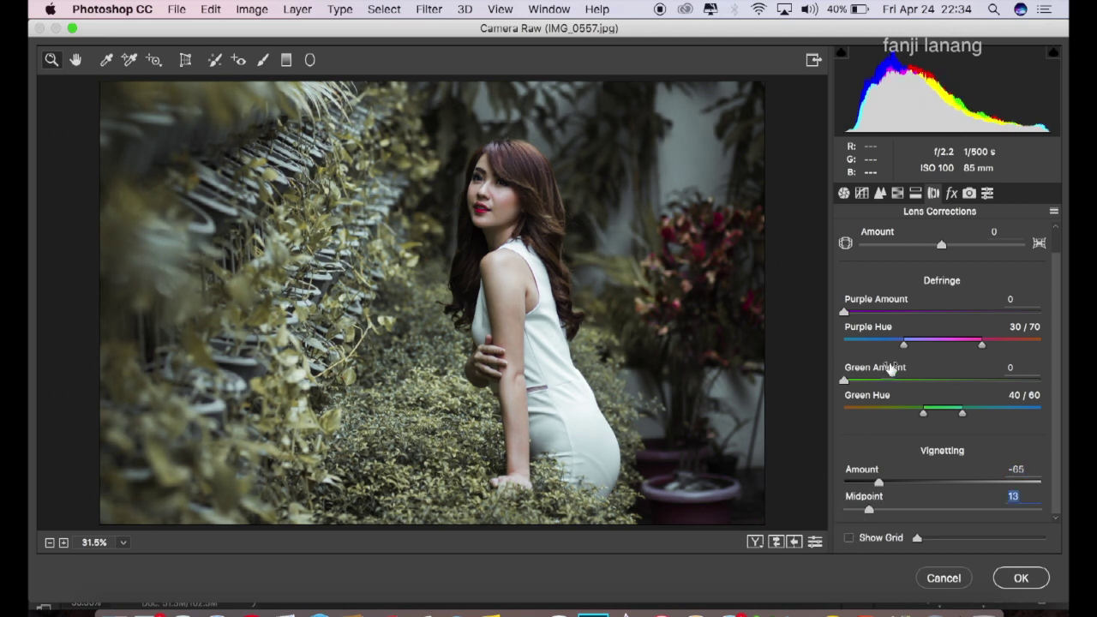
Set the Camera Calibration primary hues to Red +35, Green +60 and Blue -16.
{"action": "left_click", "coordinate": [957, 196]}
{"action": "left_click", "coordinate": [967, 195]}
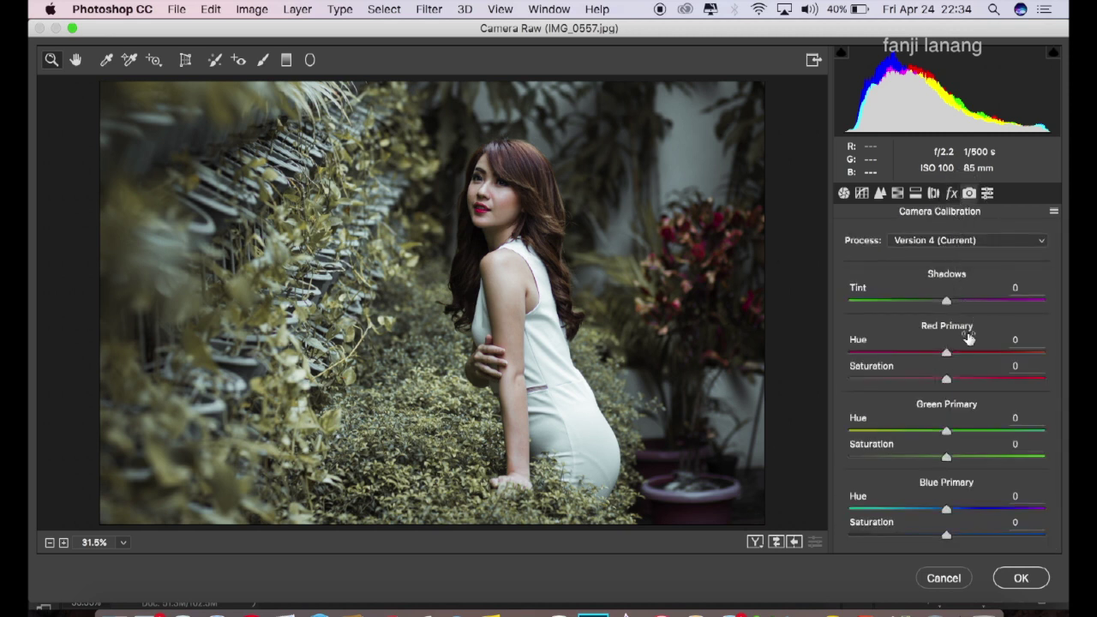
{"action": "left_click_drag", "start_coordinate": [969, 353], "coordinate": [982, 358]}
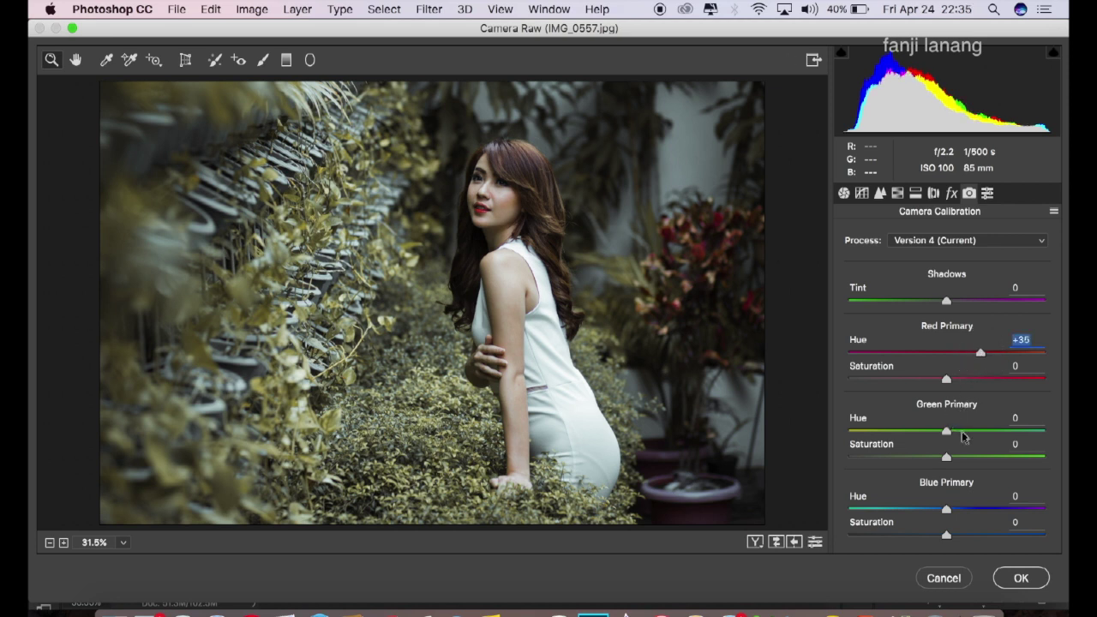
{"action": "left_click_drag", "start_coordinate": [980, 435], "coordinate": [1010, 440]}
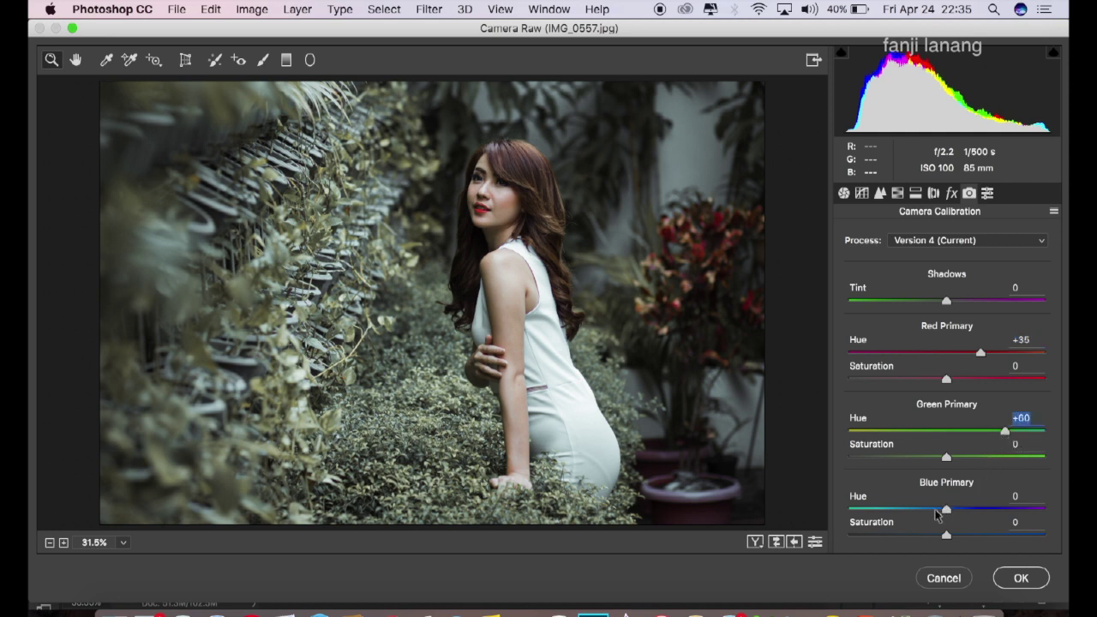
{"action": "left_click_drag", "start_coordinate": [937, 512], "coordinate": [934, 518]}
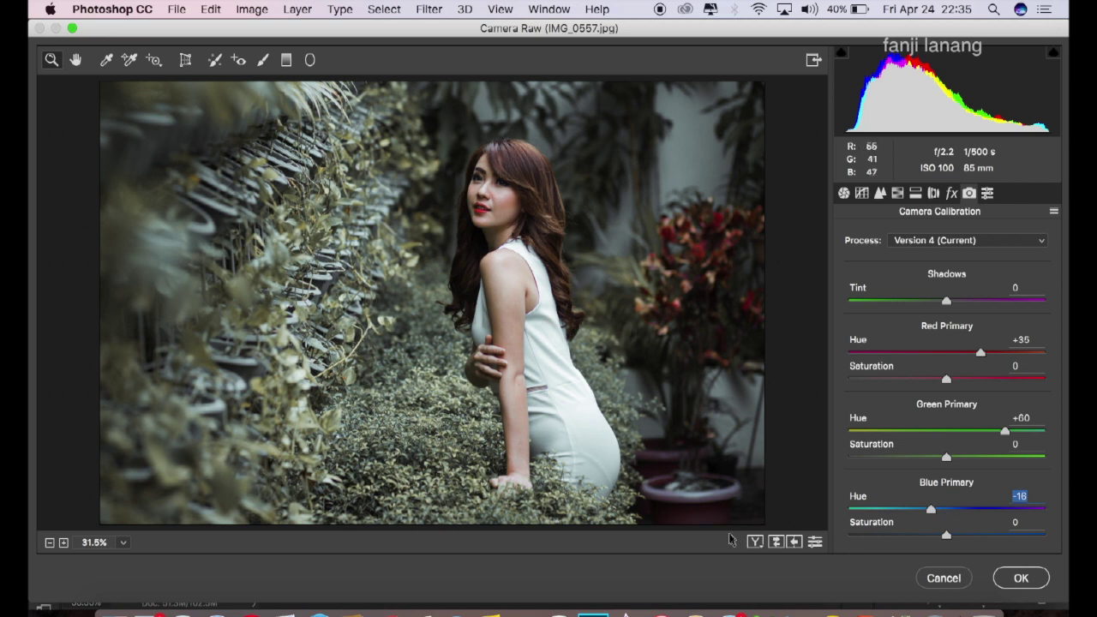
Compare the before and after views, apply the Camera Raw adjustments, and toggle the copied layer's visibility to check the edit.
{"action": "left_click", "coordinate": [755, 542]}
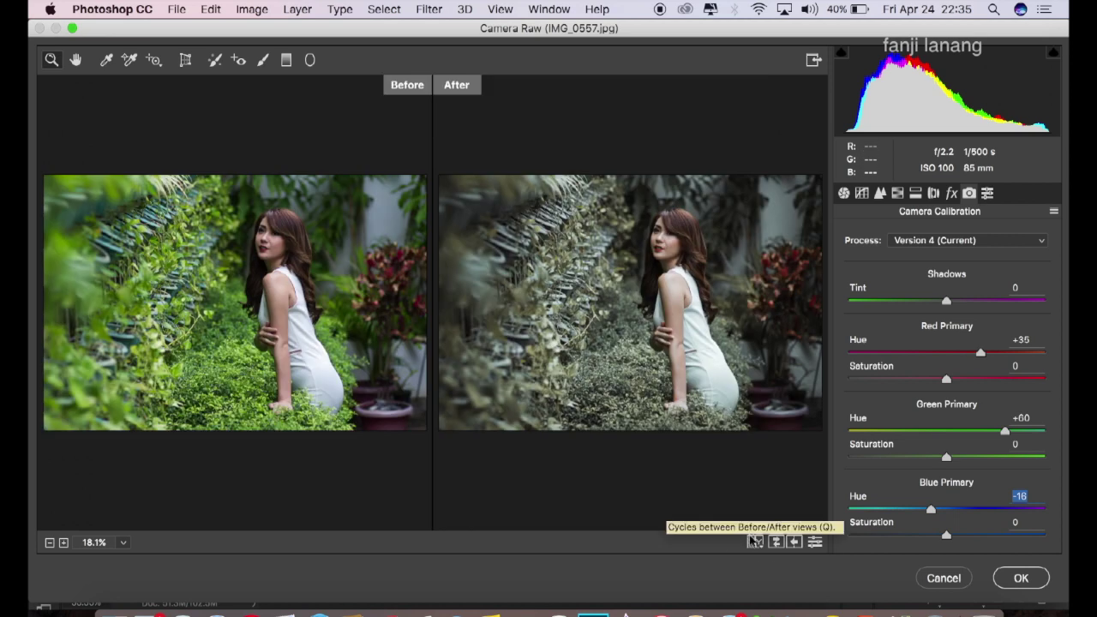
{"action": "left_click", "coordinate": [1021, 579]}
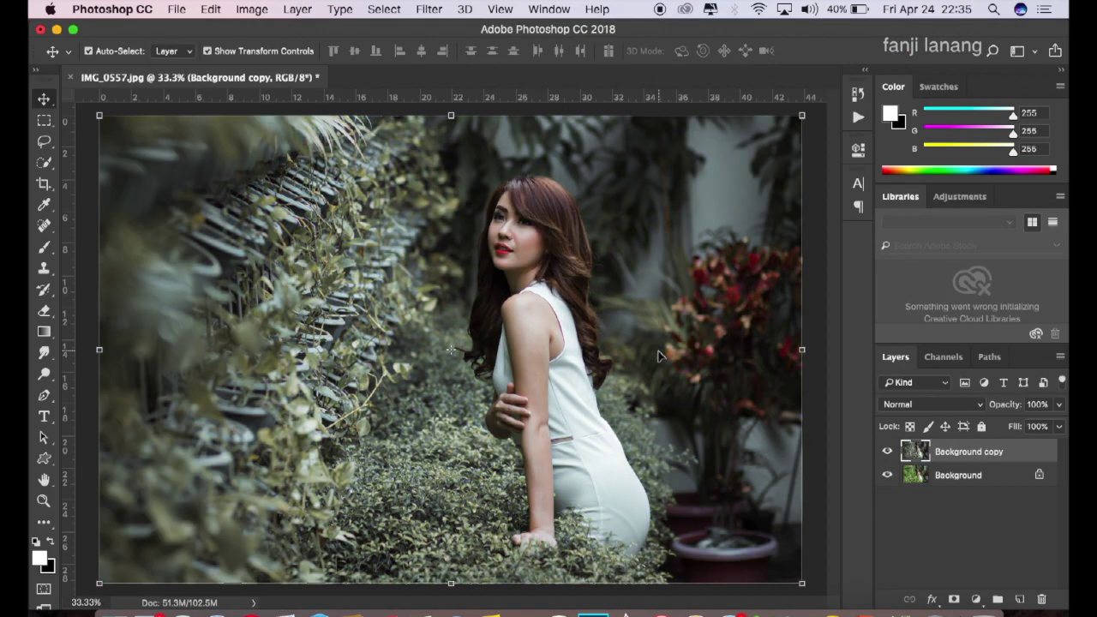
{"action": "left_click", "coordinate": [887, 452]}
{"action": "left_click", "coordinate": [887, 453]}
Create a new empty layer above the Background copy and activate the Brush tool.
{"action": "left_click", "coordinate": [1019, 599]}
{"action": "left_click", "coordinate": [45, 248]}
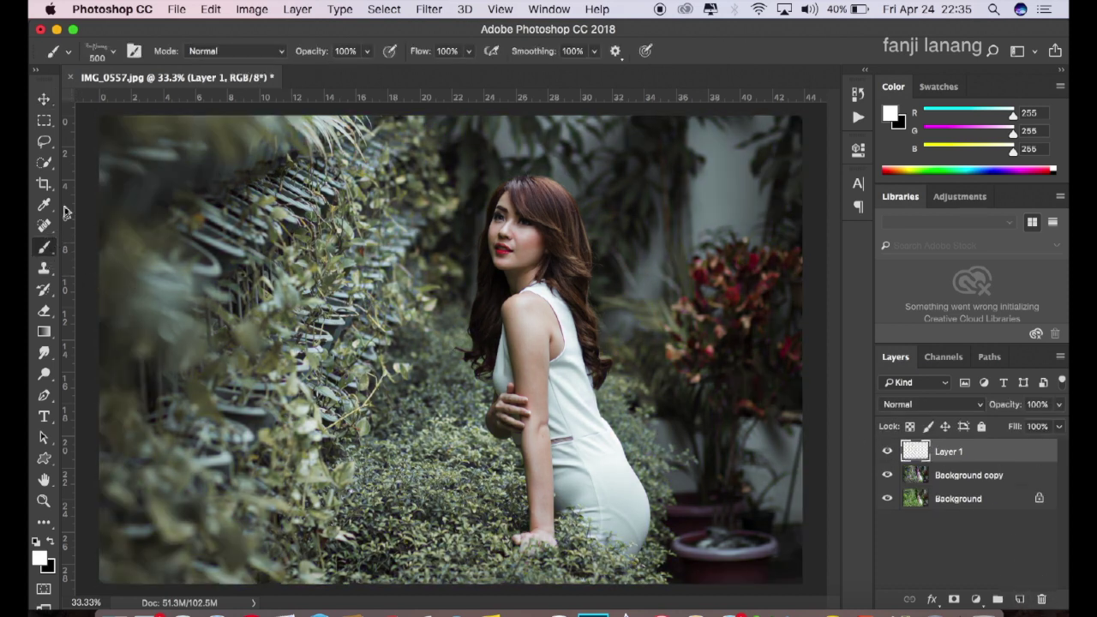